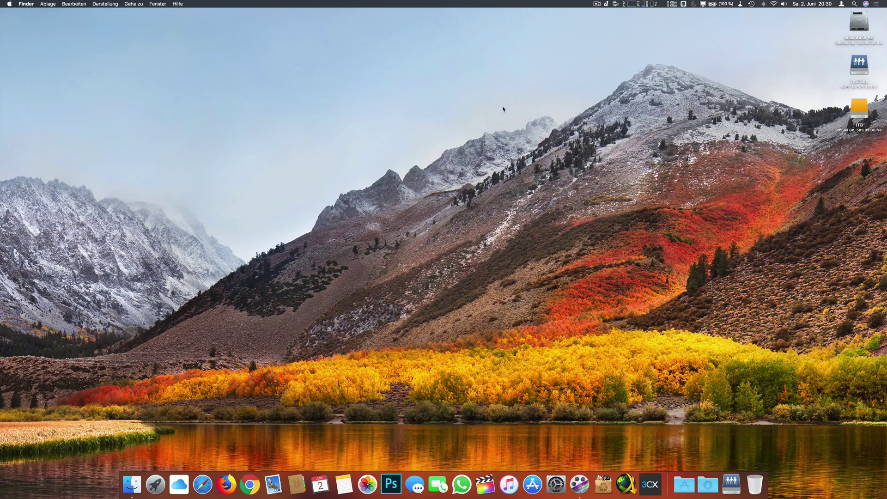
# - Launch Safari and load the UniFi controller login page at 192.168.178.15
pyautogui.click(203, 484)
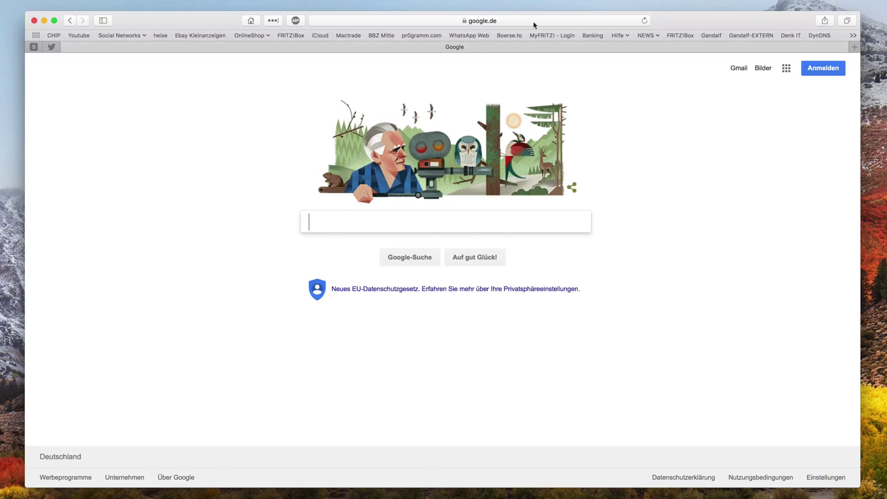
pyautogui.click(520, 21)
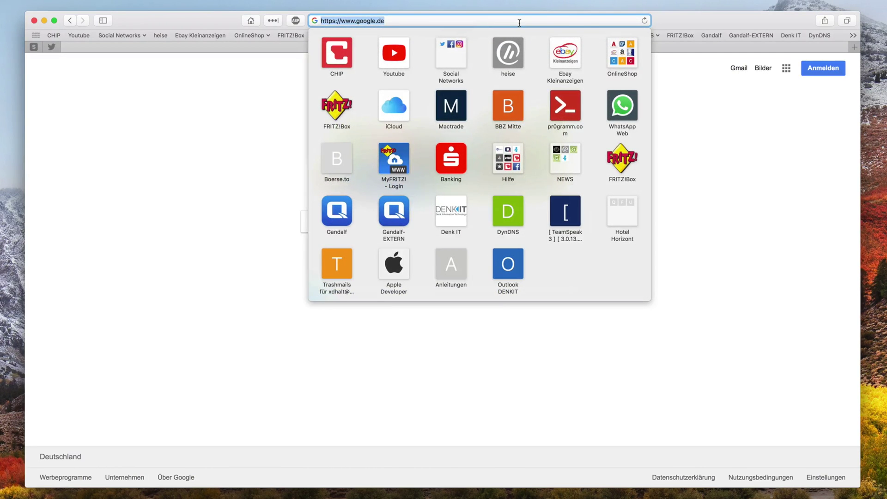
pyautogui.write('192.16')
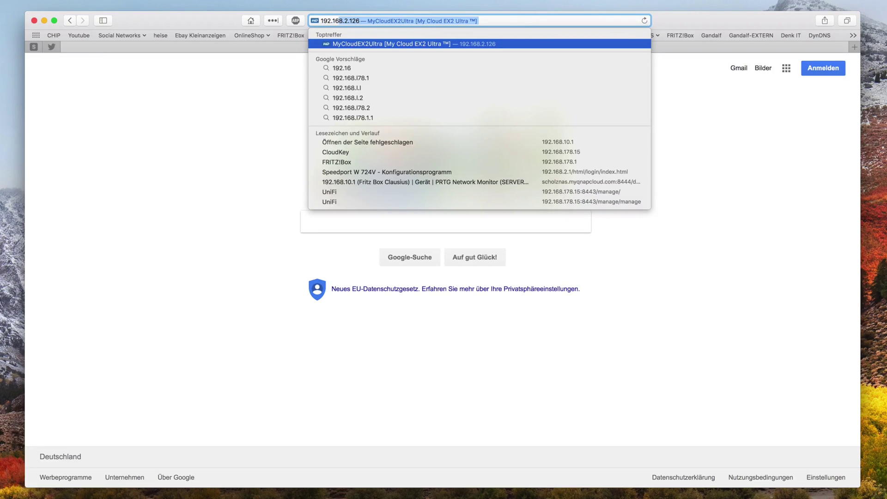
pyautogui.write('8.178.15')
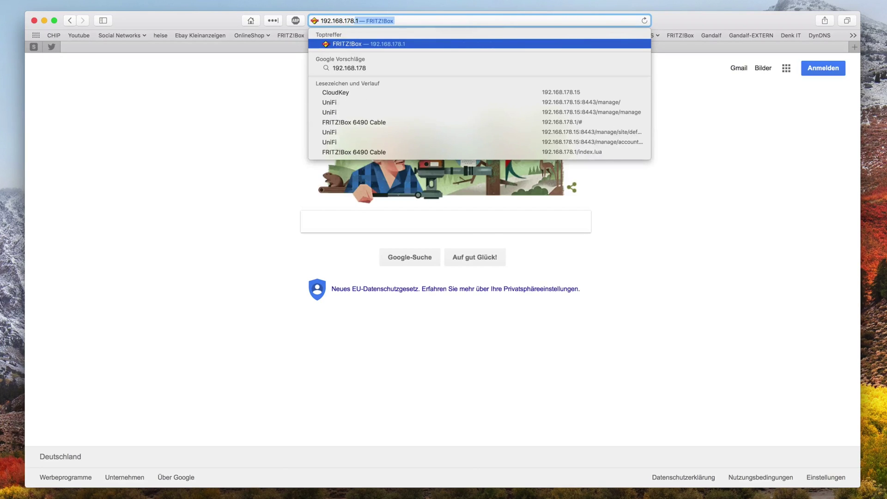
pyautogui.write(':844')
pyautogui.press('Left')
pyautogui.press('Left')
pyautogui.press('Left')
pyautogui.press('Return')
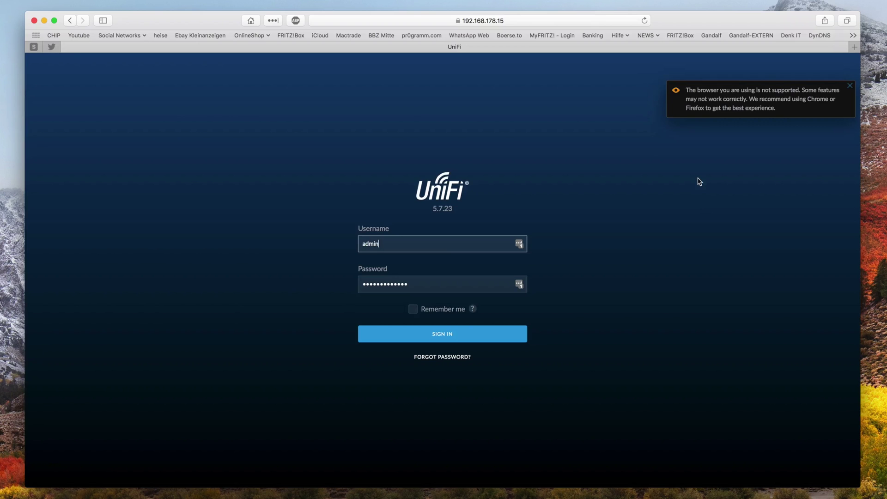
# - Sign in, dismiss the unsupported-browser warning, and check the account, site and options menus
pyautogui.click(450, 337)
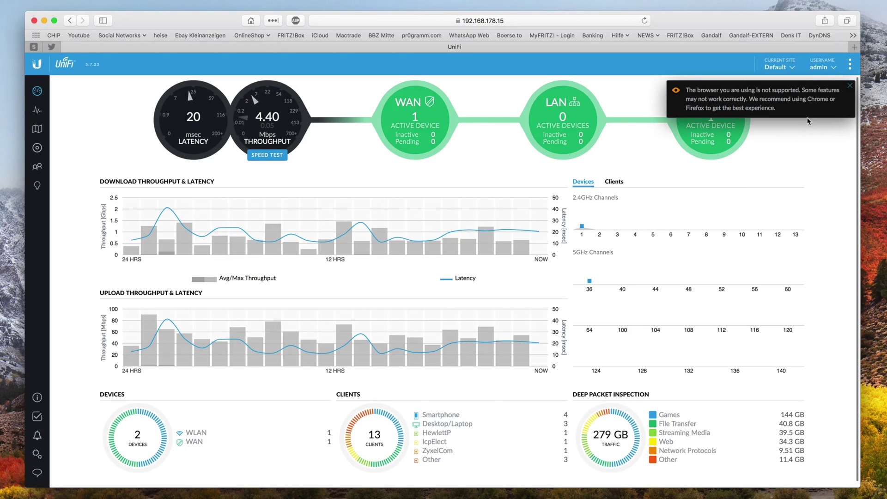
pyautogui.click(850, 86)
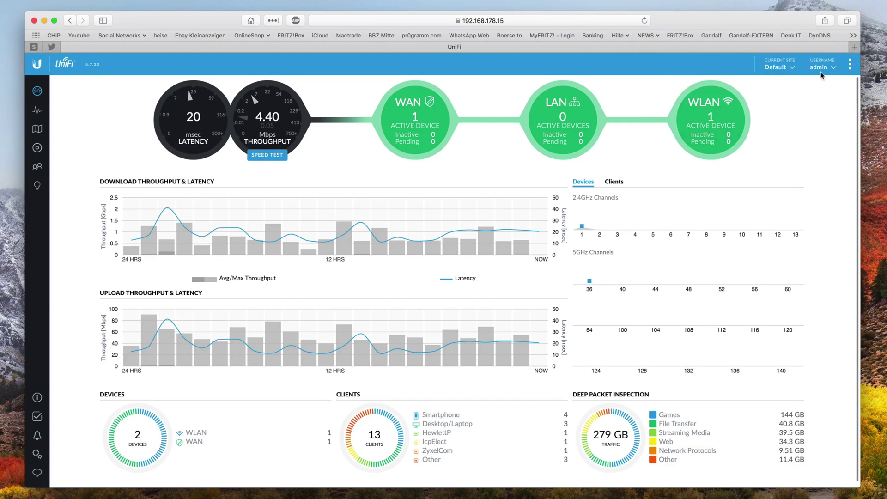
pyautogui.click(826, 67)
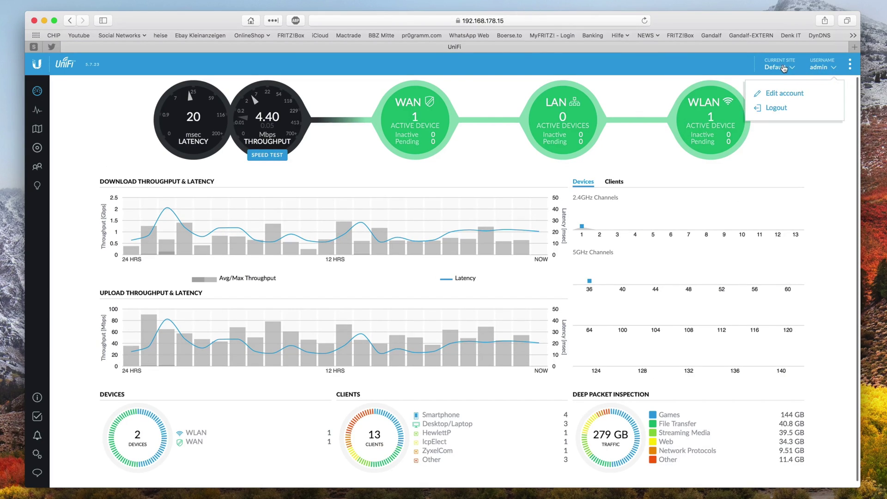
pyautogui.click(784, 67)
pyautogui.click(849, 66)
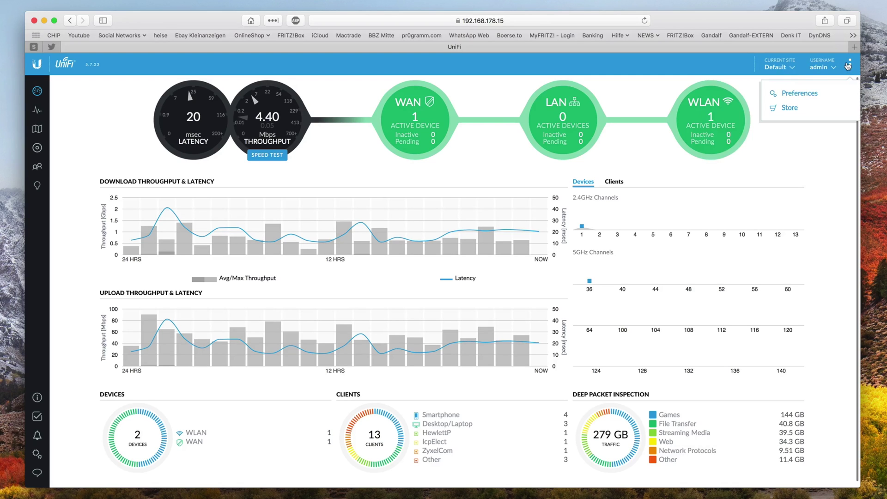
# - In Preferences, change the interface language to Deutsch and save
pyautogui.click(802, 90)
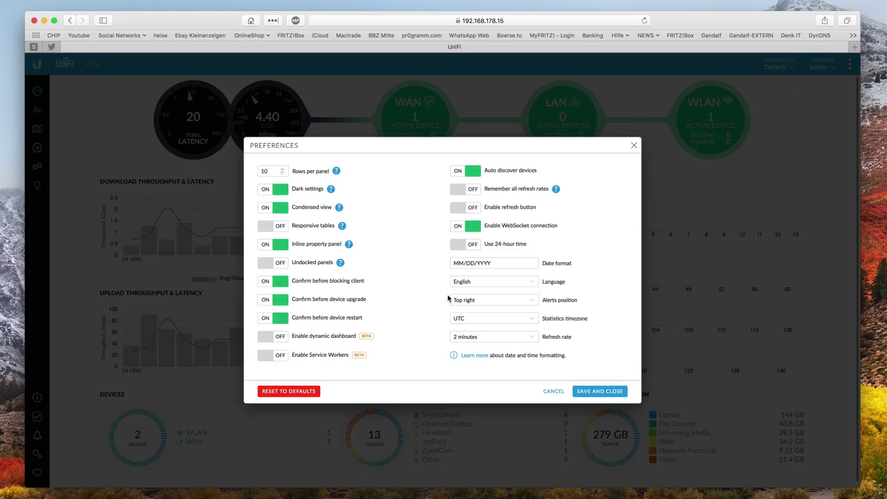
pyautogui.click(480, 282)
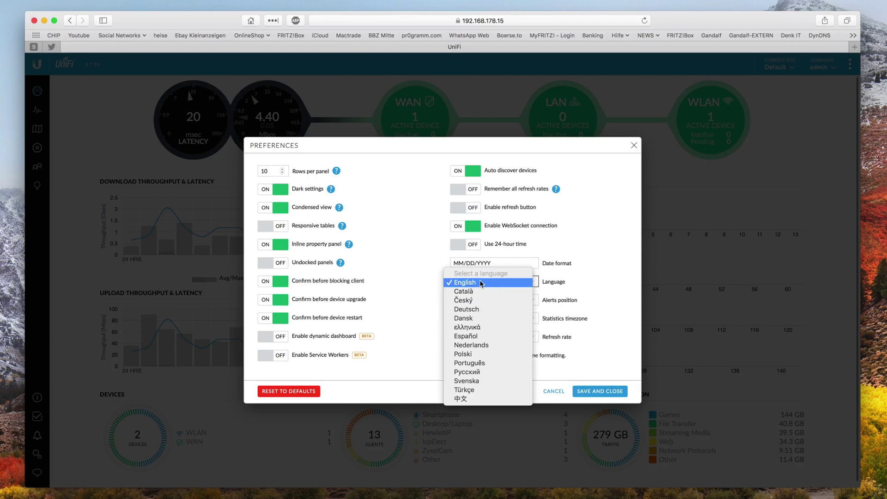
pyautogui.click(481, 309)
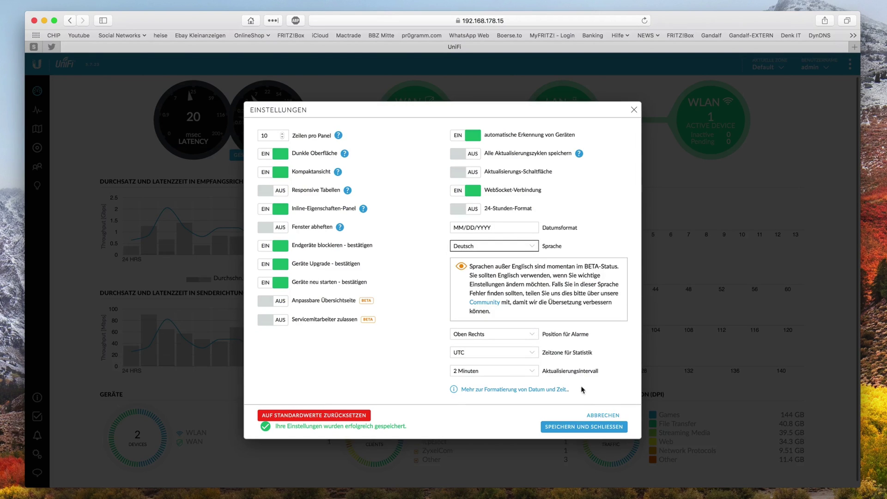
pyautogui.click(588, 427)
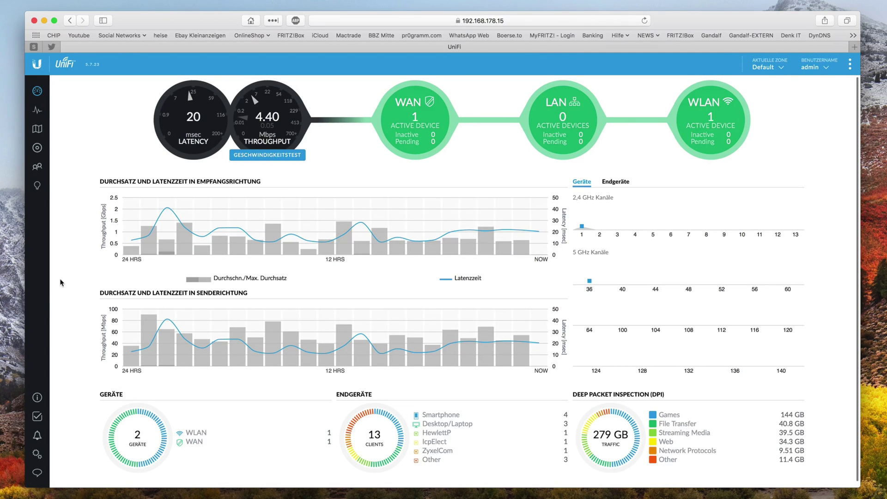
# - Go to Settings > Netzwerke and start 'Neues Netzwerk erstellen'
pyautogui.click(36, 454)
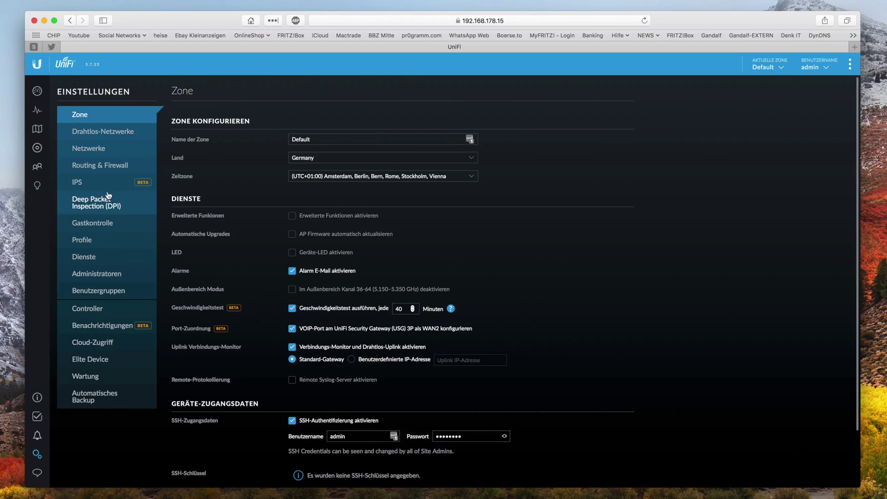
pyautogui.click(88, 149)
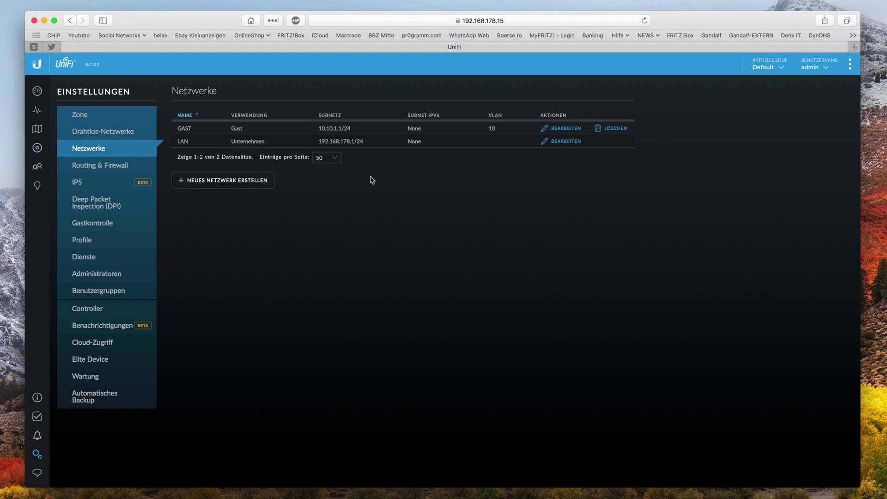
pyautogui.click(233, 185)
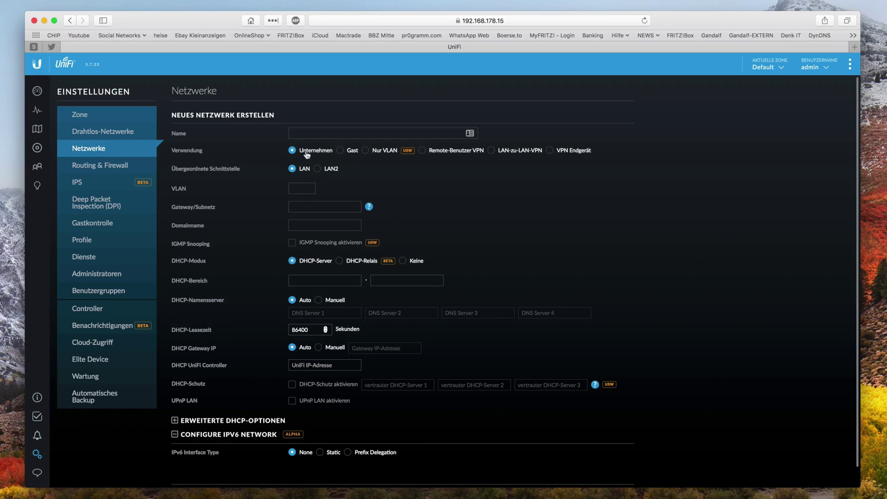
# - Name the network TEST1, set VLAN 15 and gateway/subnet 192.168.50.1/24
pyautogui.click(317, 128)
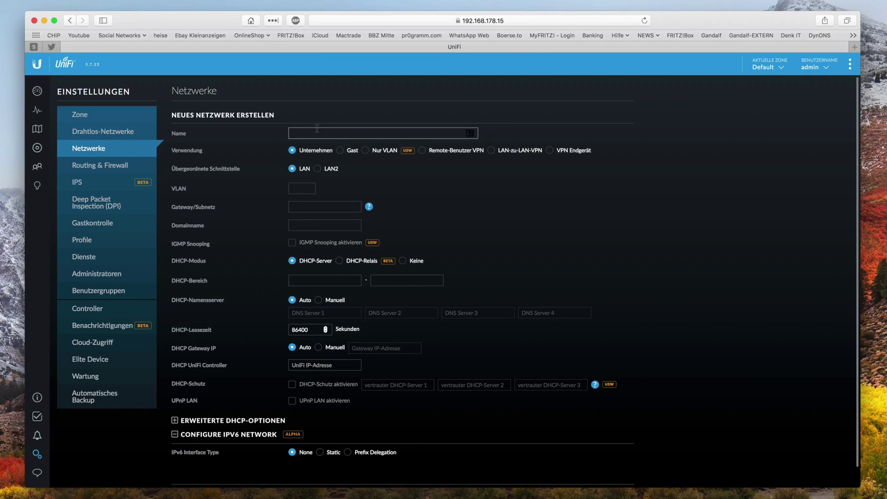
pyautogui.write('TEST1')
pyautogui.click(302, 188)
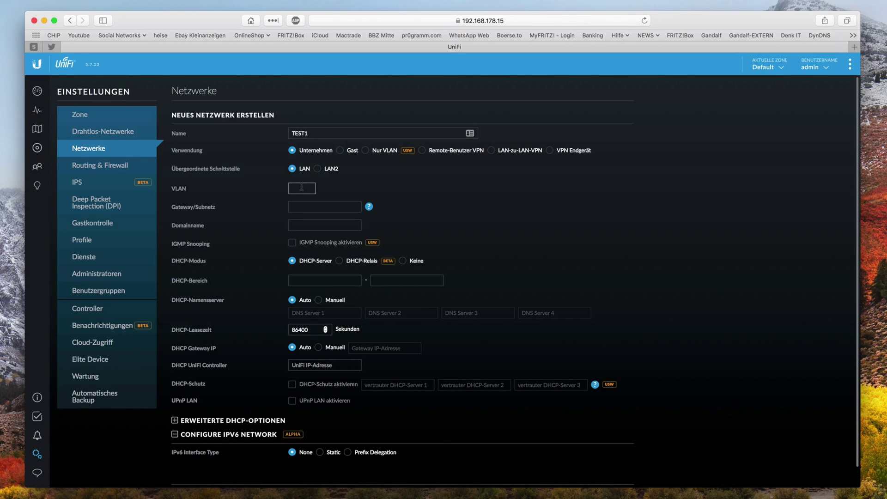
pyautogui.write('16')
pyautogui.write('5')
pyautogui.click(316, 207)
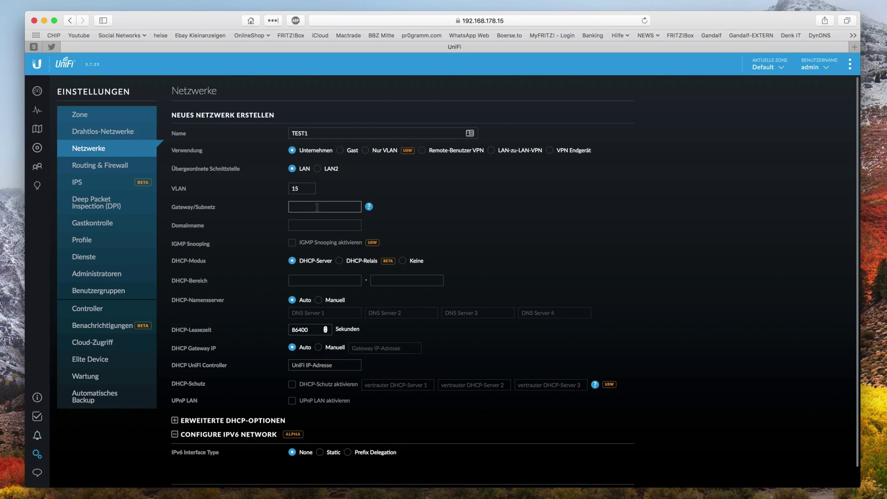
pyautogui.write('192.168.50.1/24')
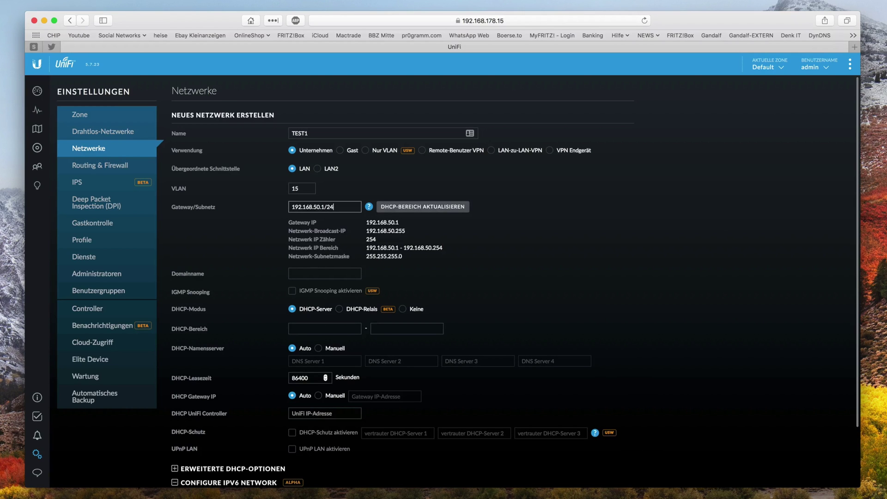
# - Fill the DHCP range 192.168.50.6–192.168.50.254, leave the controller address empty, and save TEST1
pyautogui.click(433, 212)
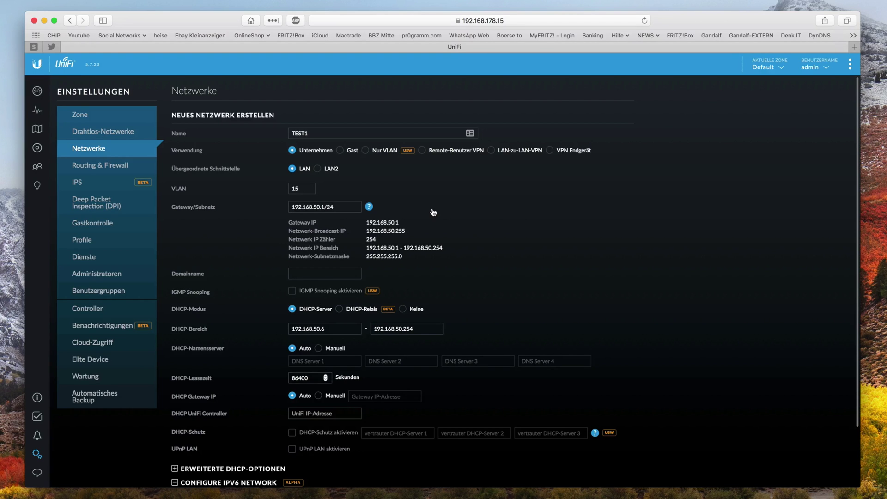
pyautogui.click(324, 274)
pyautogui.scroll(-3, 237, 375)
pyautogui.click(294, 266)
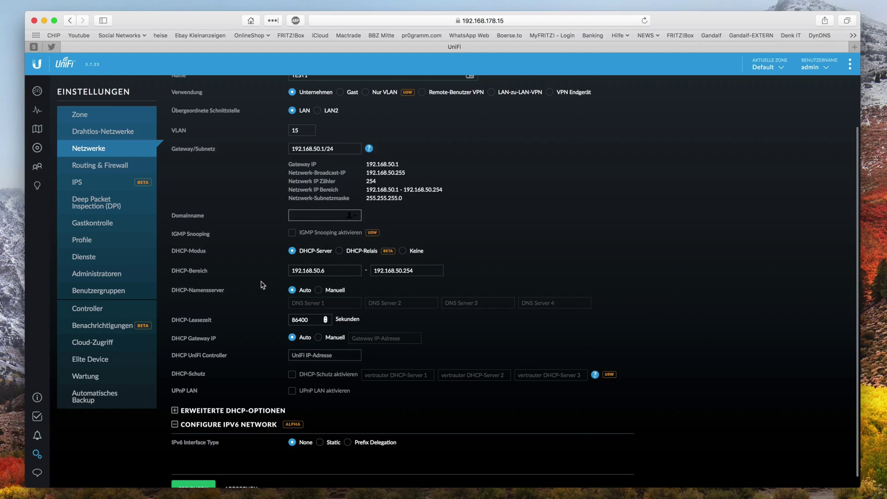
pyautogui.scroll(-1, 295, 279)
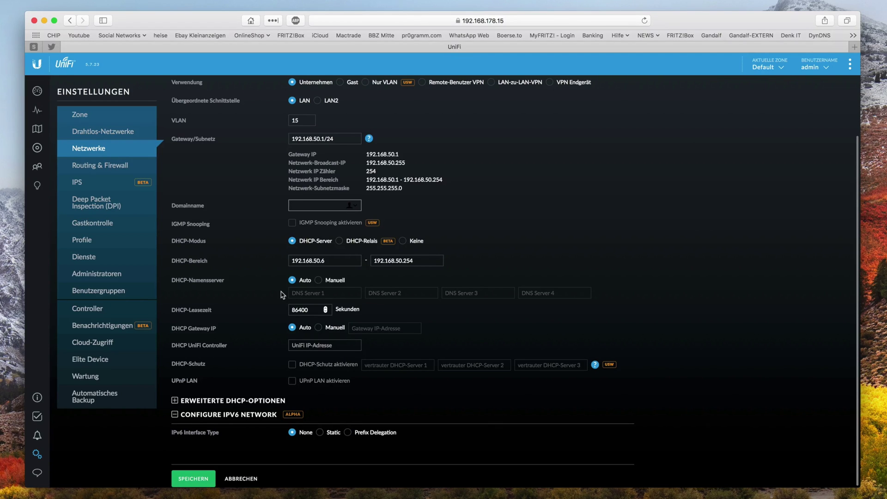
pyautogui.click(305, 346)
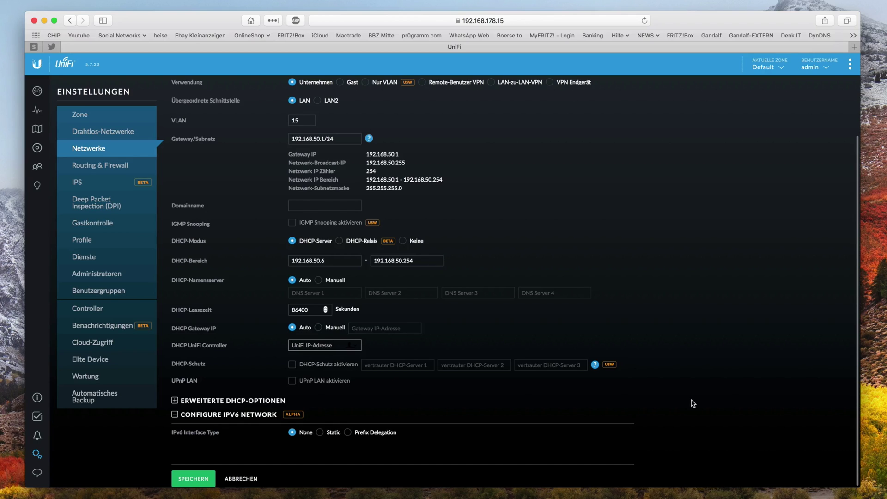
pyautogui.click(697, 403)
pyautogui.click(195, 478)
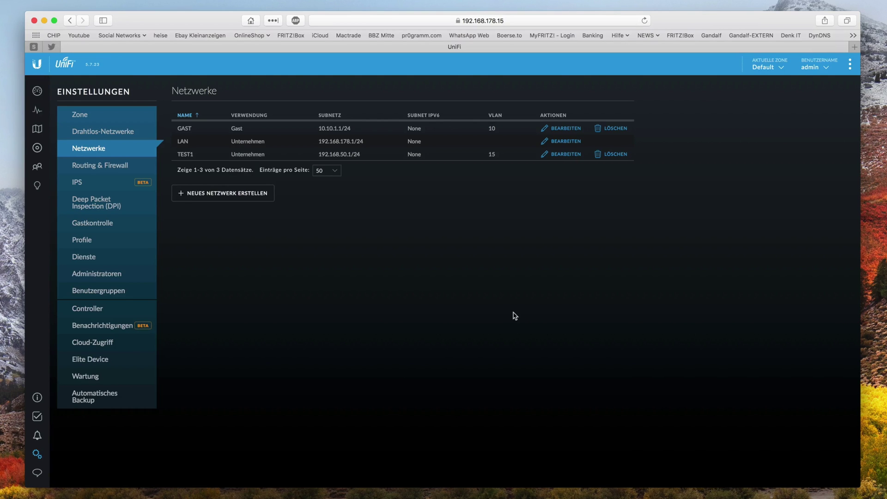
# - In a new tab, load the Zyxel switch login at 192.168.178.5 and enter the username
pyautogui.click(855, 48)
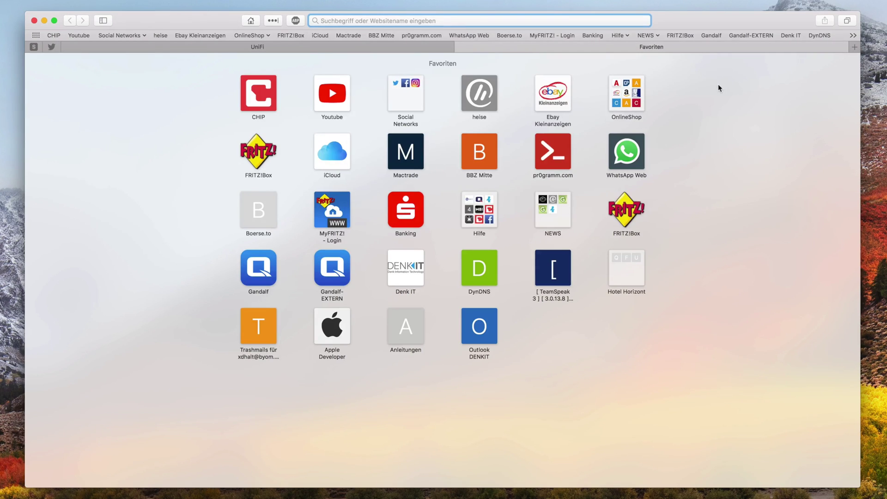
pyautogui.write('192.168')
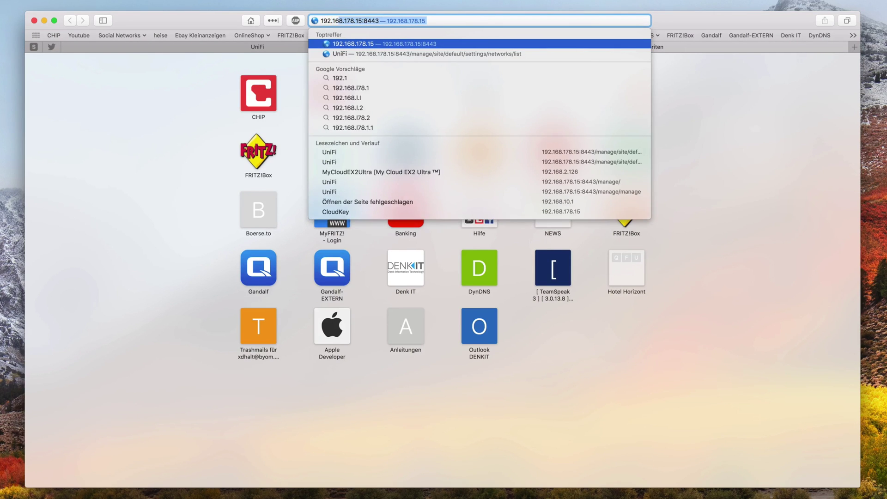
pyautogui.write('.178.5')
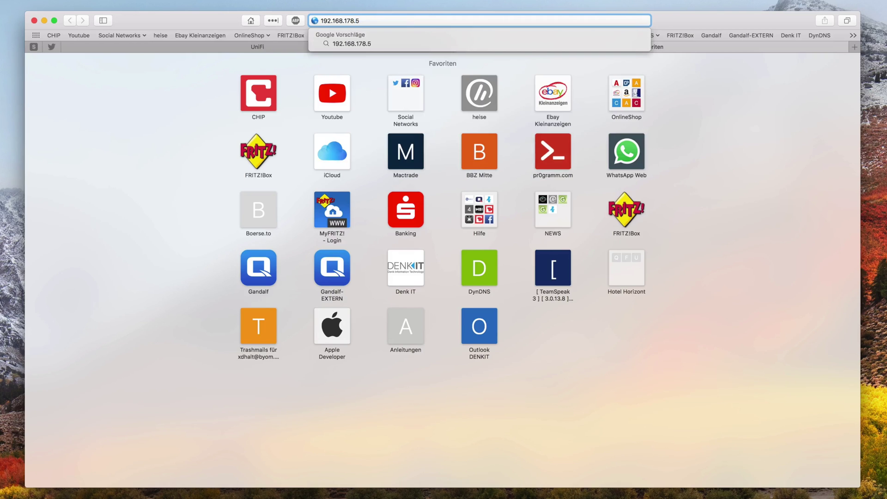
pyautogui.press('Return')
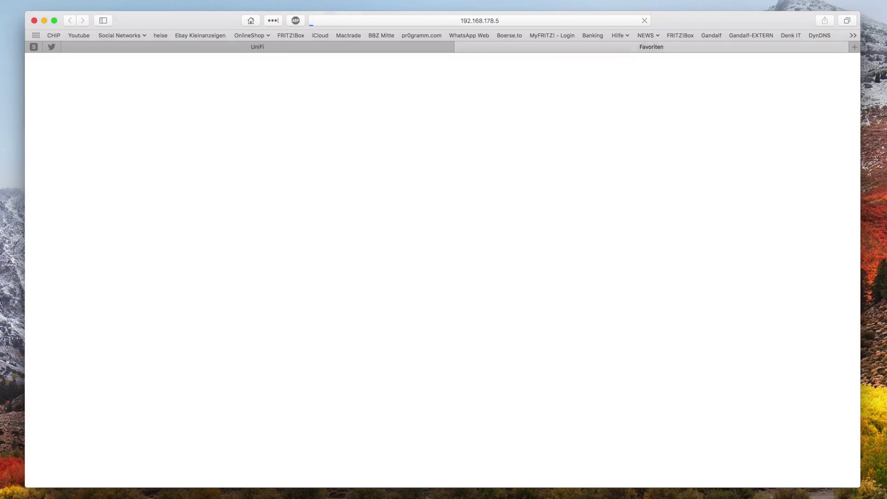
pyautogui.write('admin')
pyautogui.press('Tab')
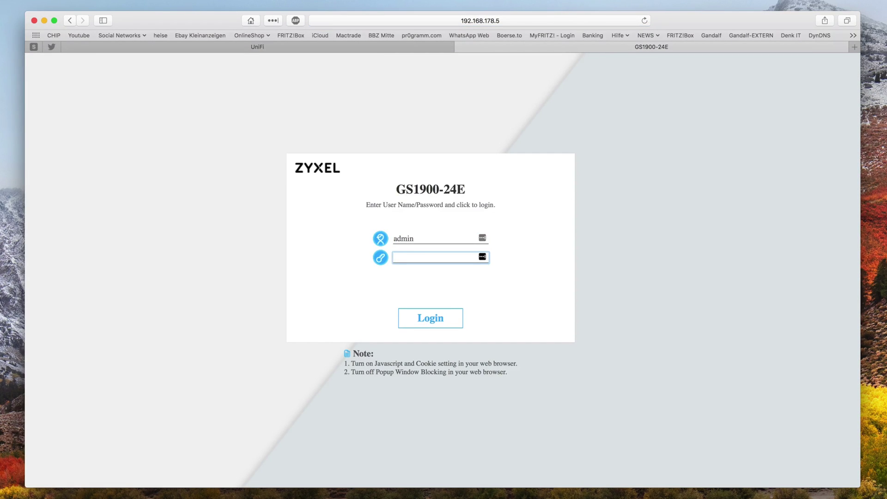
# - Log in to the switch and open Configuration > VLAN > VLAN, listing VLANs 1 and 10
pyautogui.write('••••••••')
pyautogui.press('Return')
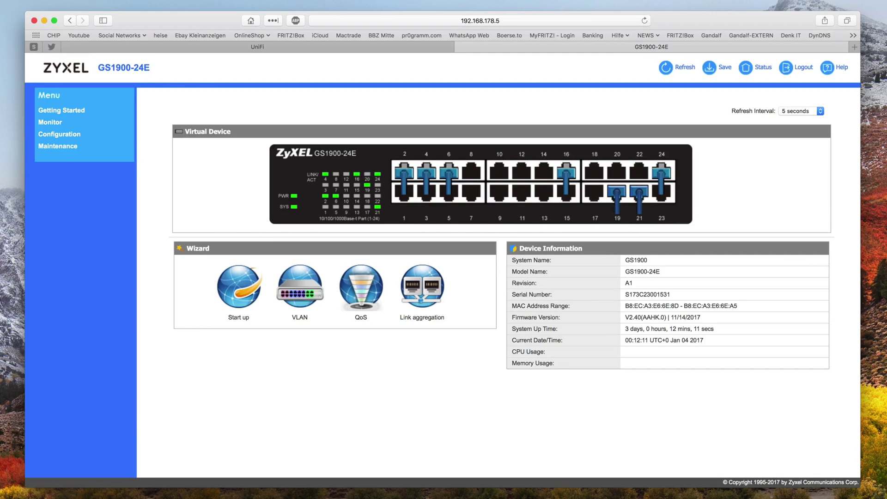
pyautogui.click(59, 136)
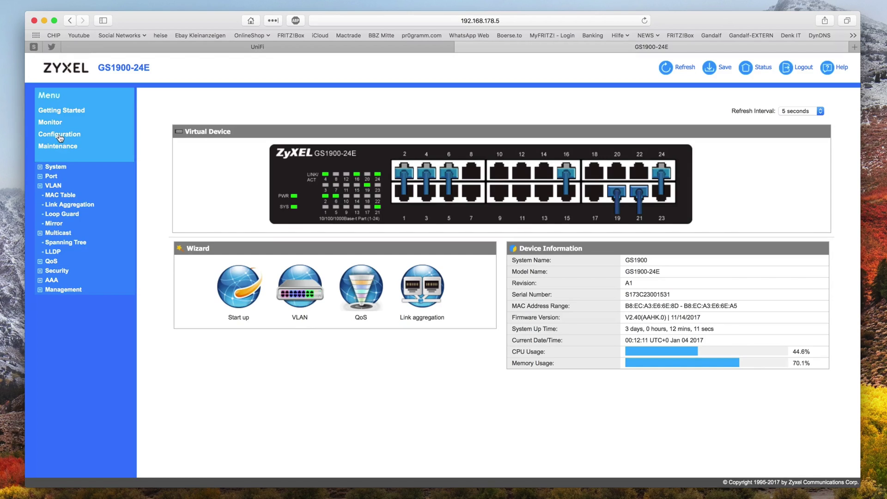
pyautogui.click(53, 176)
pyautogui.click(61, 187)
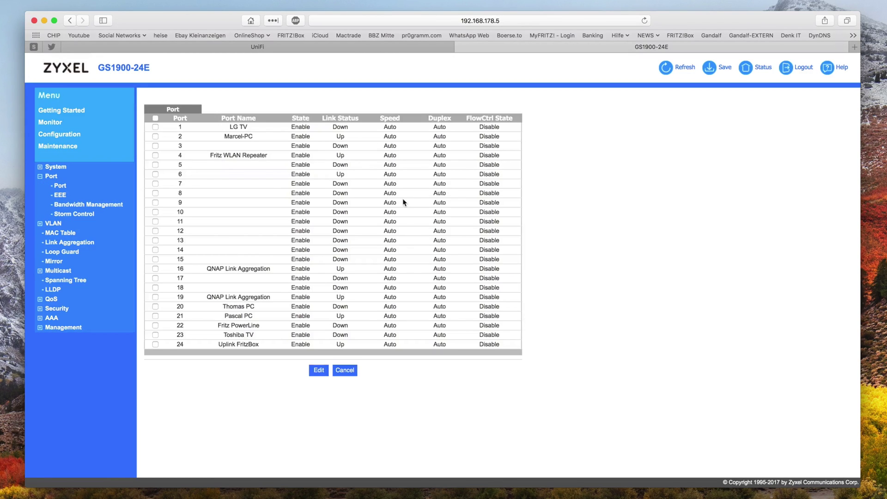
pyautogui.click(52, 175)
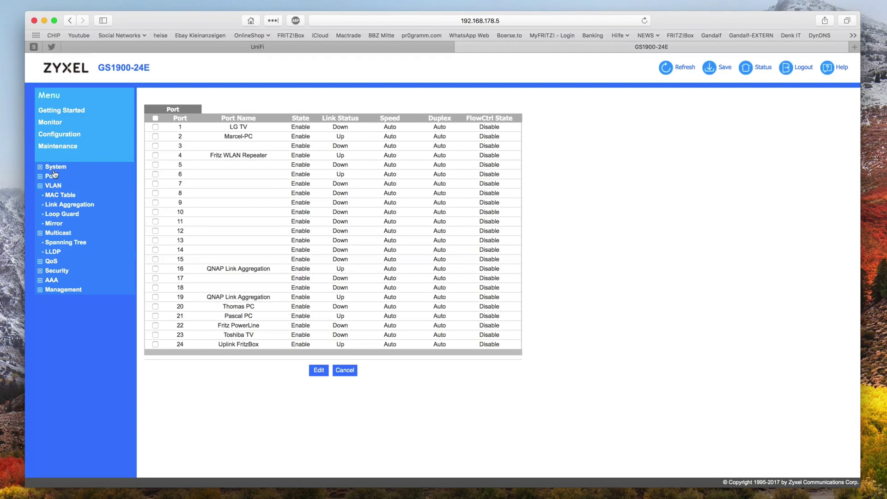
pyautogui.click(53, 187)
pyautogui.click(67, 197)
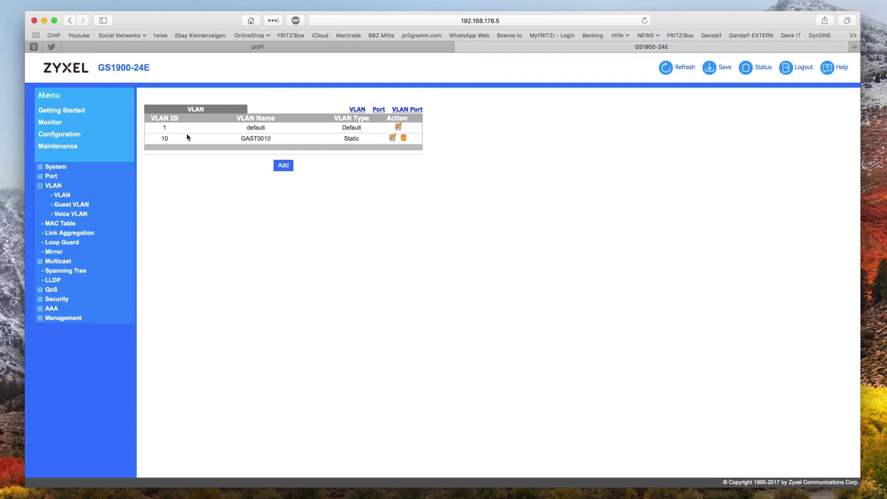
# - From VLAN 10's edit page, reach the VLAN Port membership page
pyautogui.click(392, 138)
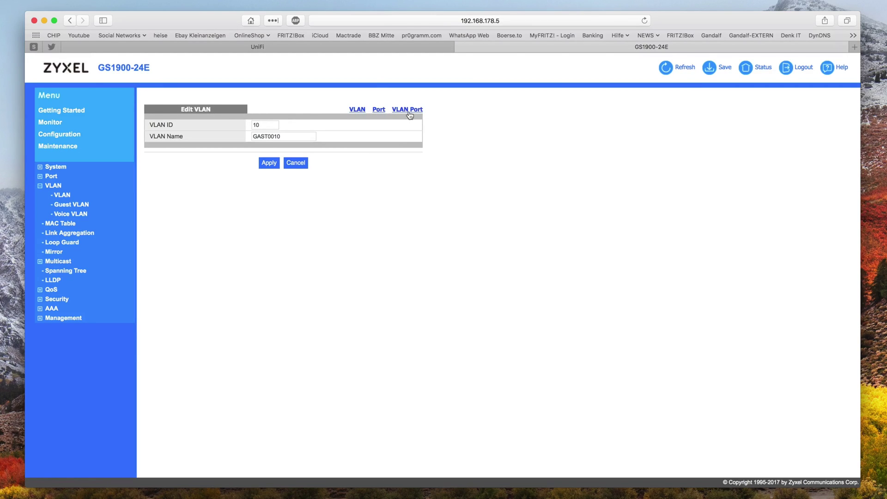
pyautogui.click(381, 111)
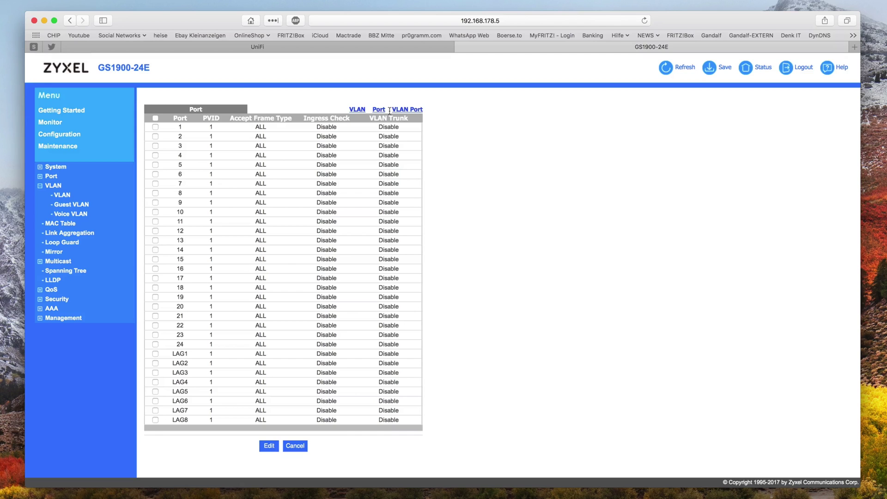
pyautogui.click(406, 111)
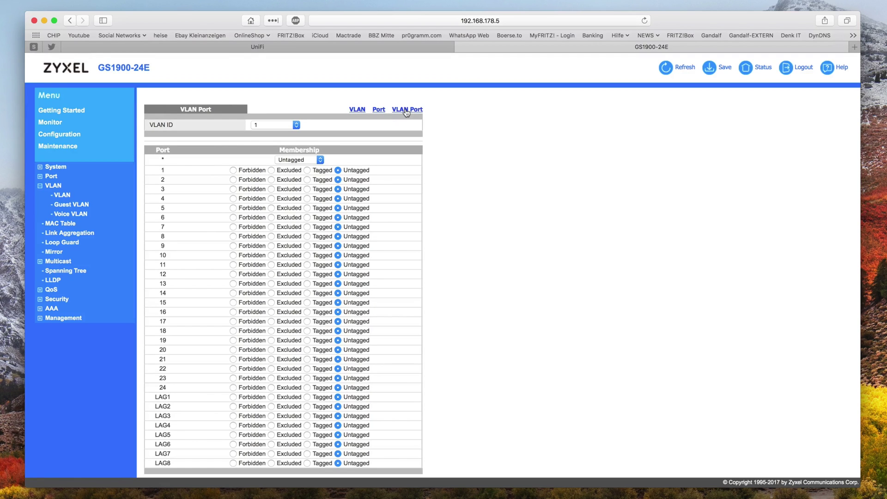
pyautogui.scroll(-2, 551, 298)
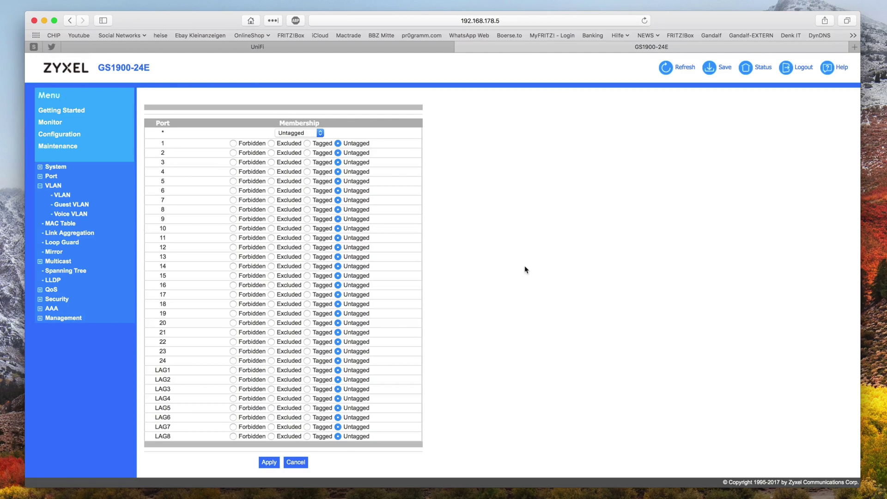
pyautogui.scroll(2, 525, 270)
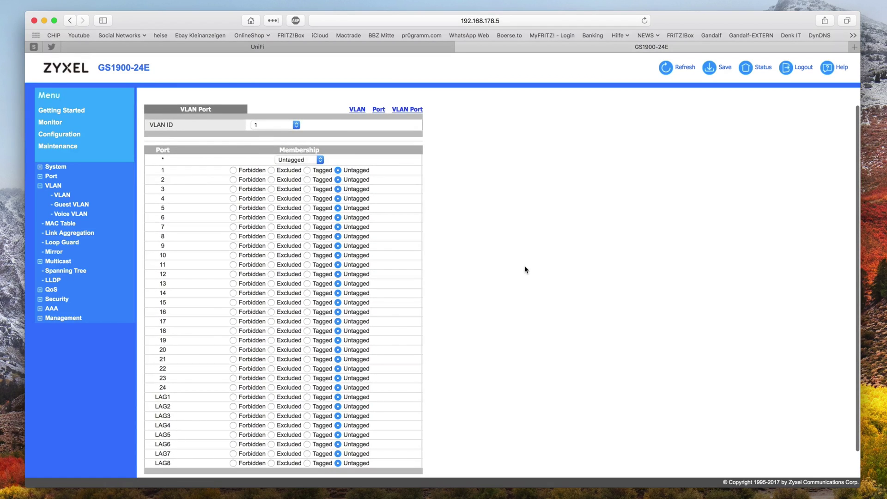
pyautogui.scroll(-2, 524, 270)
pyautogui.scroll(1, 525, 270)
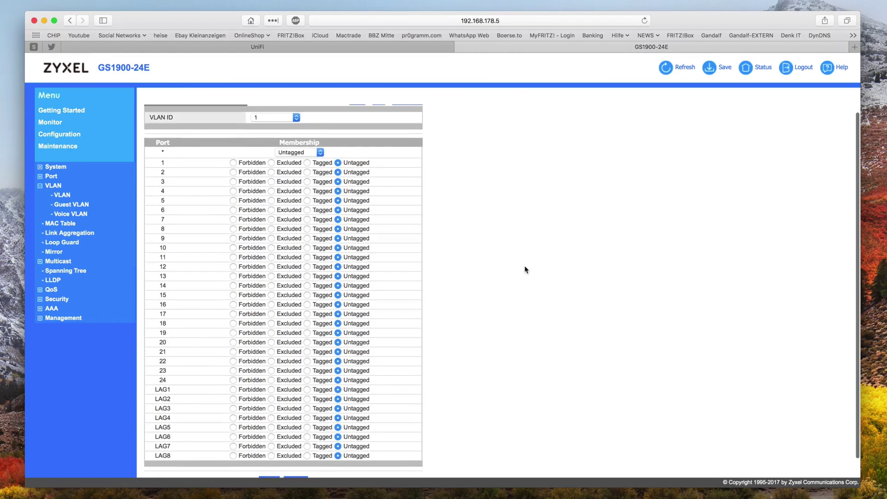
pyautogui.click(320, 153)
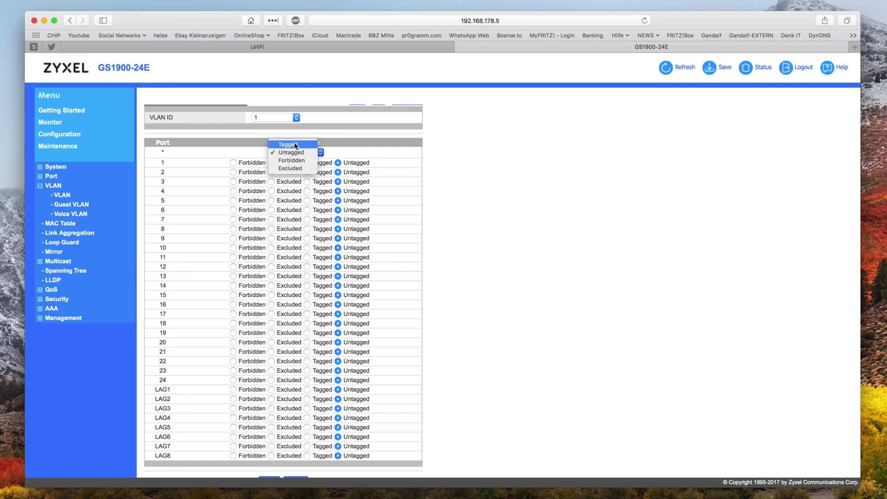
pyautogui.click(452, 139)
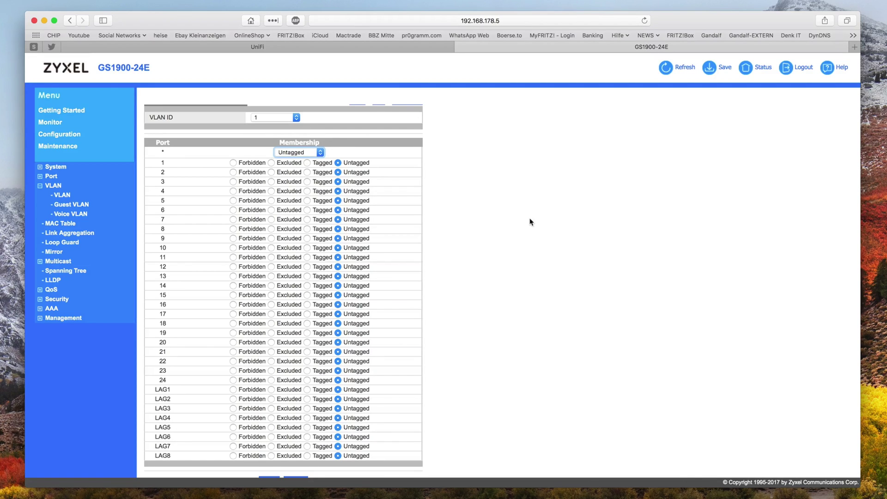
# - Show VLAN 10's port membership, with ports 4 and 24 tagged, and scroll through it
pyautogui.click(276, 118)
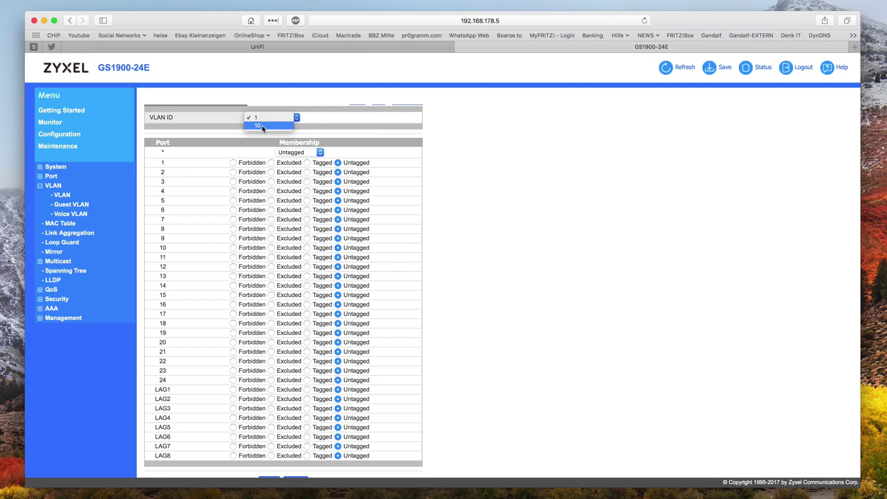
pyautogui.click(262, 126)
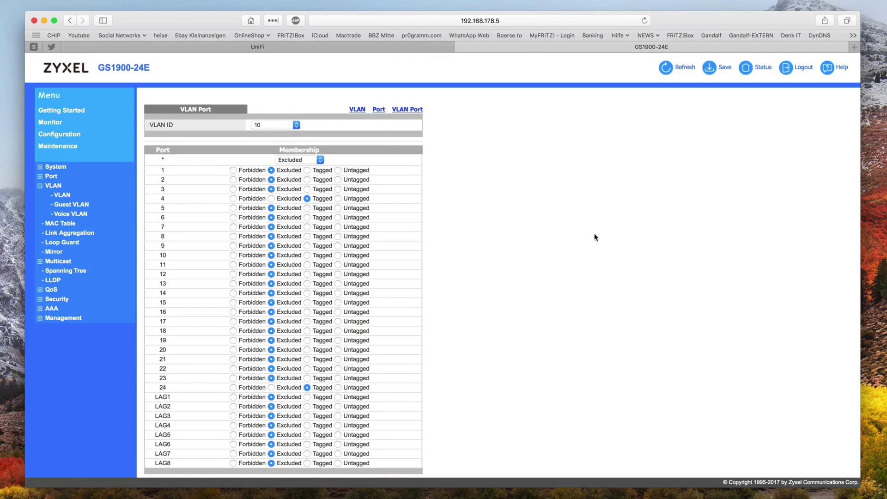
pyautogui.scroll(-2, 595, 237)
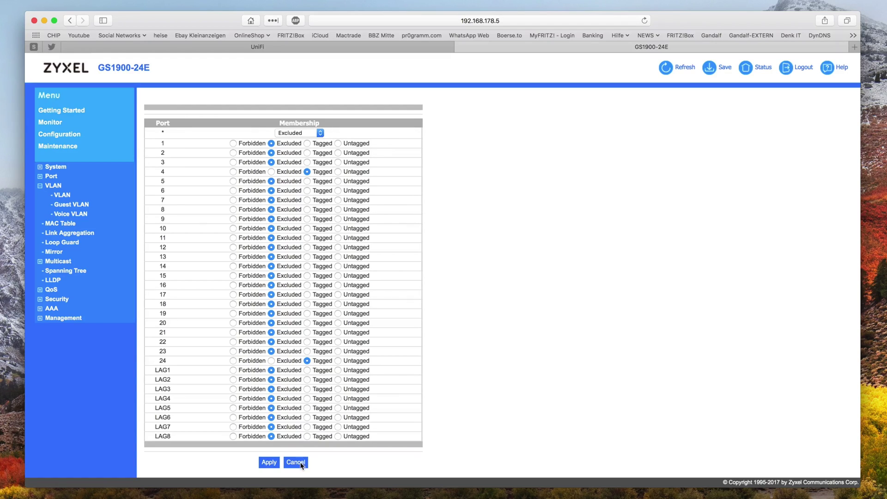
# - Add VLAN 15 with name prefix 'TE' so the list shows it as TEST010015
pyautogui.click(59, 200)
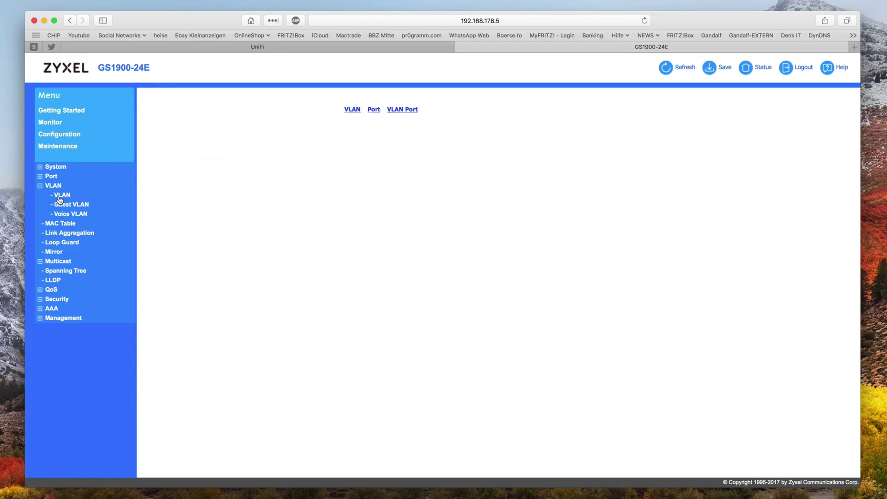
pyautogui.click(284, 167)
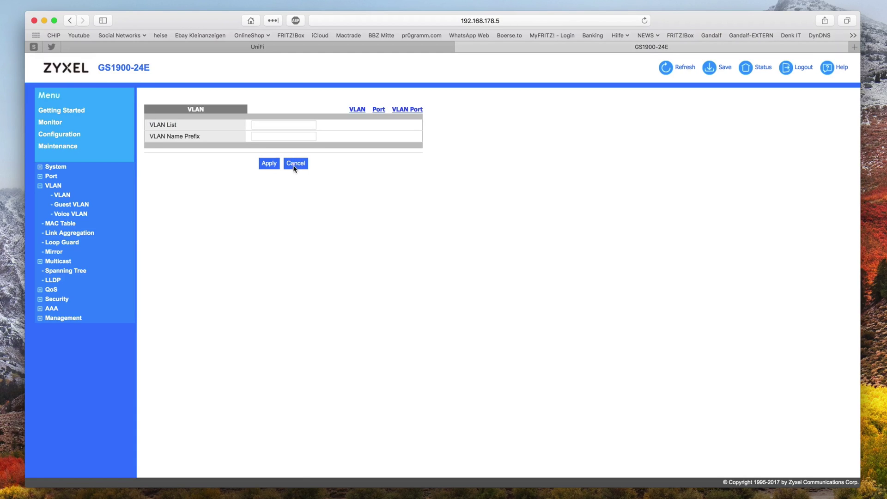
pyautogui.click(267, 135)
pyautogui.write('TEST01')
pyautogui.click(279, 122)
pyautogui.write('15')
pyautogui.click(268, 165)
pyautogui.click(268, 163)
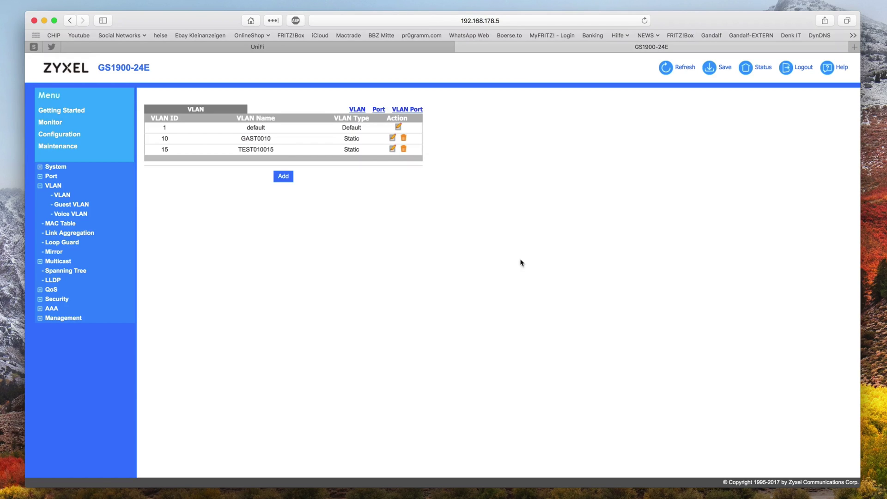
# - On the VLAN Port page for VLAN ID 15, set port 24 to Tagged and apply
pyautogui.click(379, 110)
pyautogui.click(406, 110)
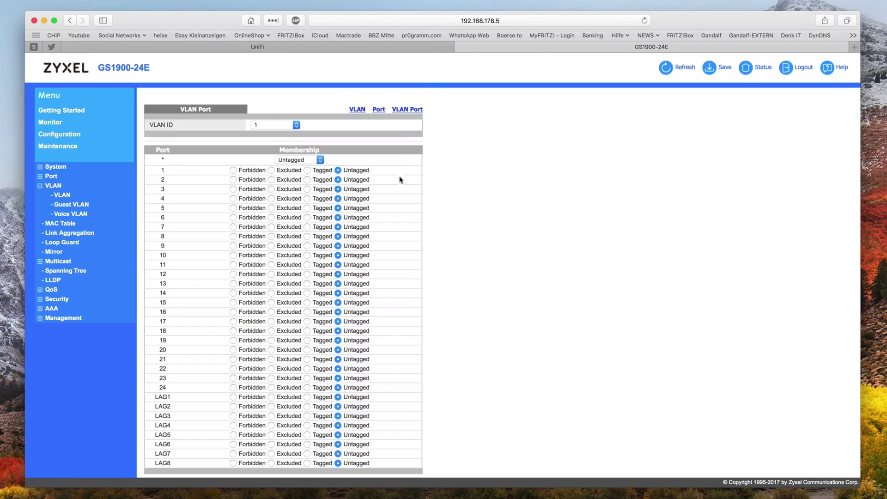
pyautogui.scroll(-2, 535, 281)
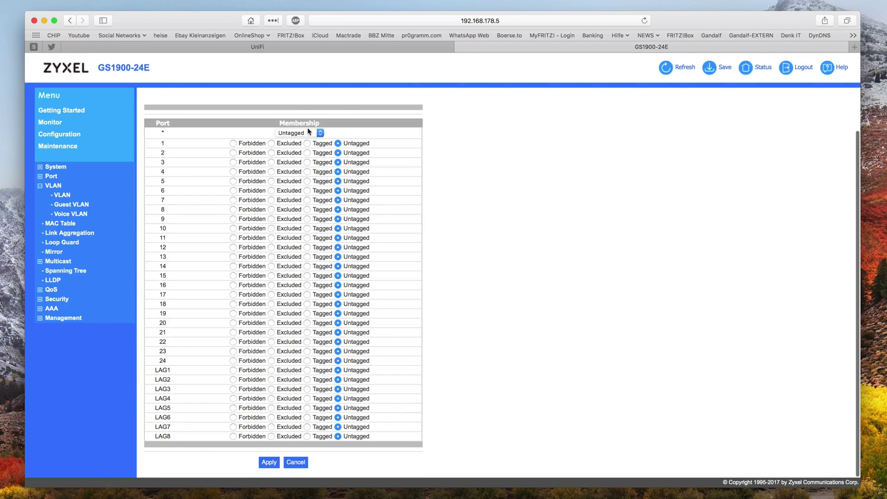
pyautogui.scroll(2, 298, 132)
pyautogui.click(283, 126)
pyautogui.click(258, 141)
pyautogui.scroll(-2, 493, 296)
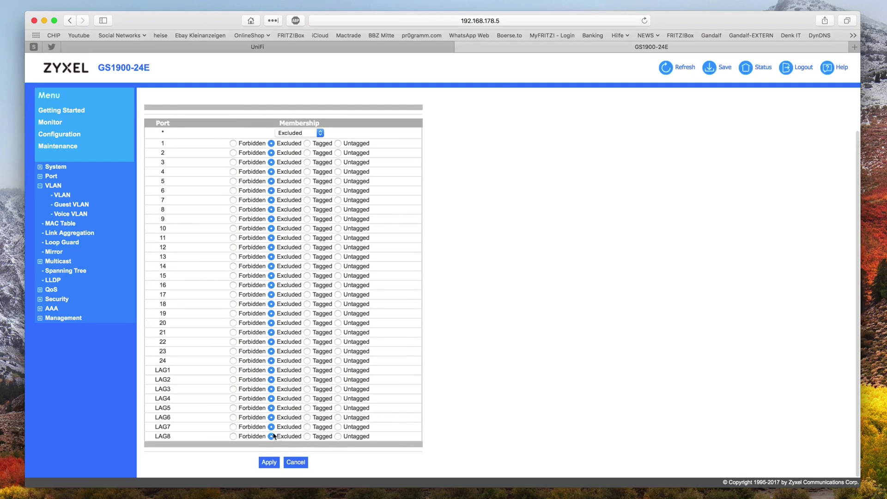
pyautogui.click(307, 362)
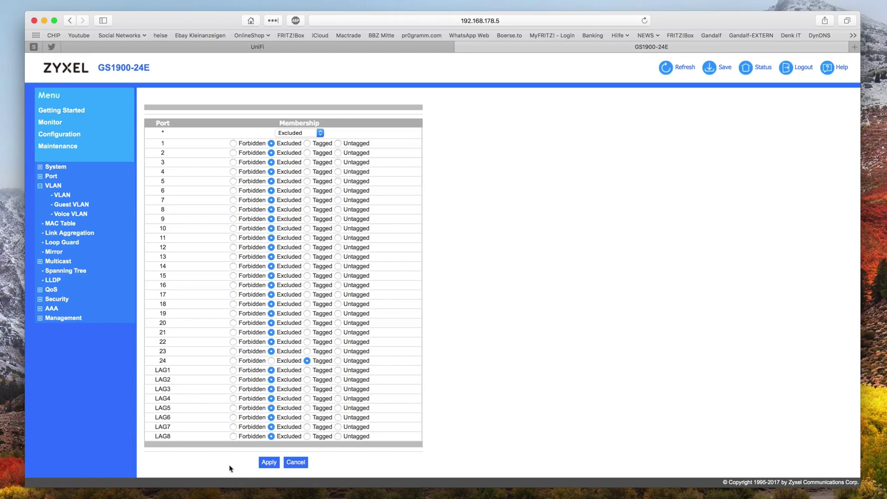
pyautogui.click(269, 462)
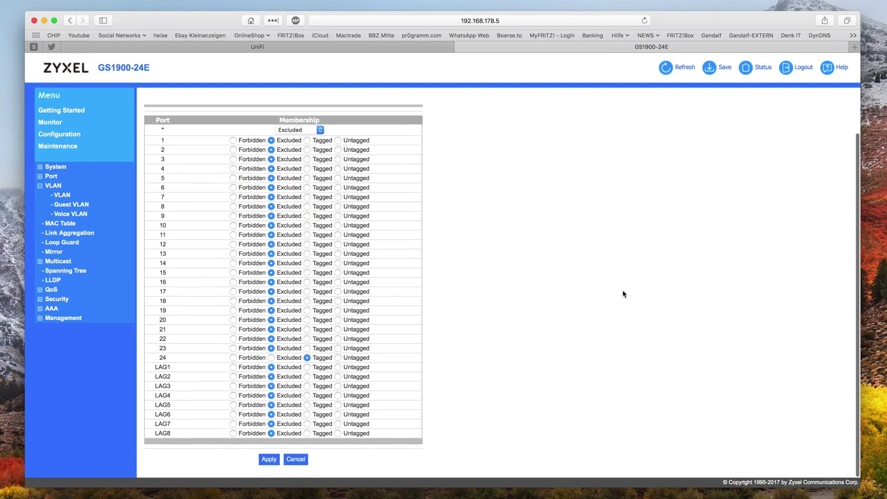